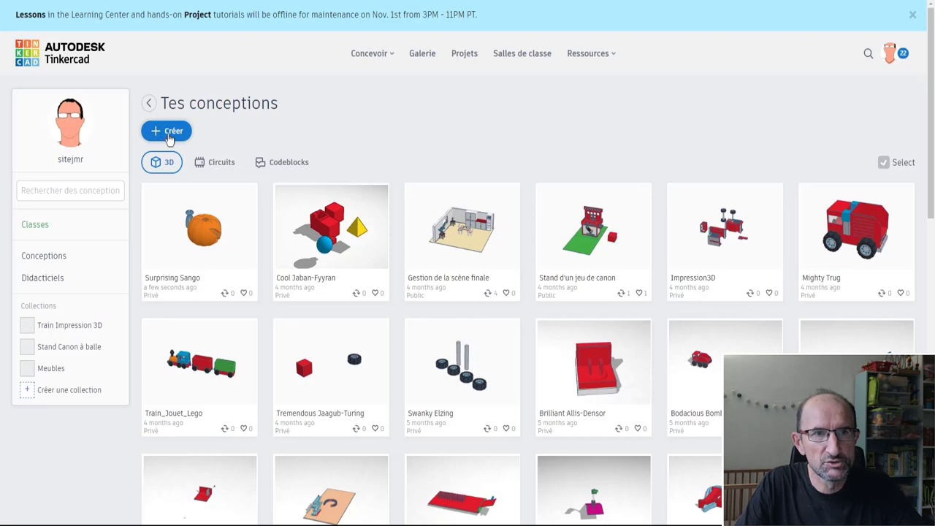
- Create a new 3D design and place a sphere slightly above the centre of the workplane
left_click(169, 138)
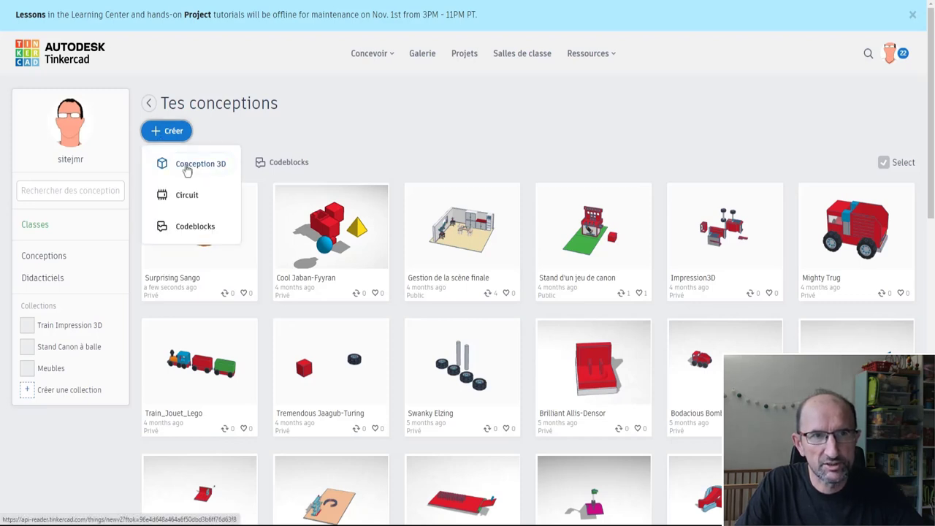
left_click(187, 167)
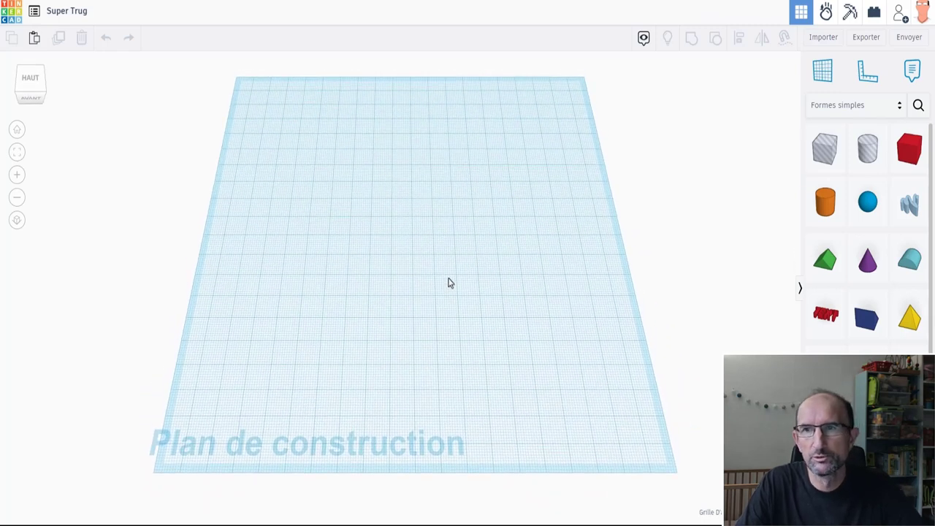
left_click(867, 205)
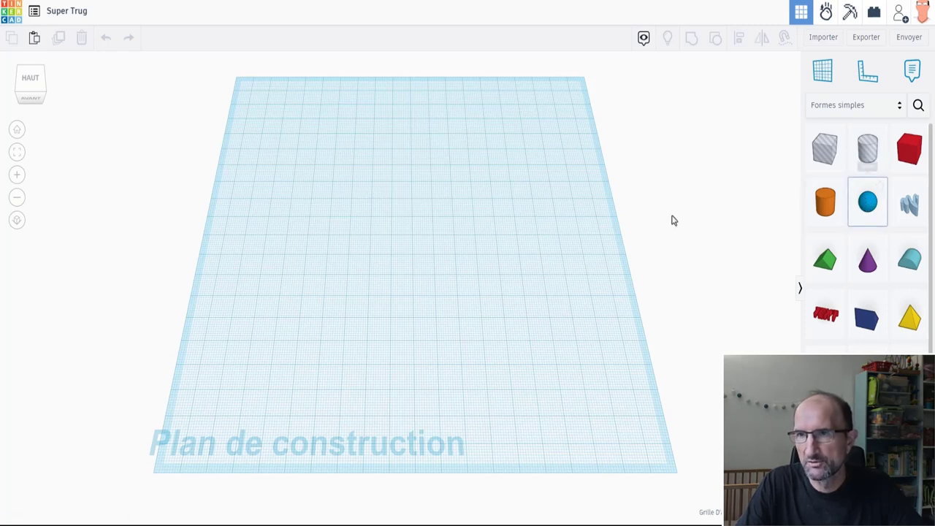
left_click(387, 252)
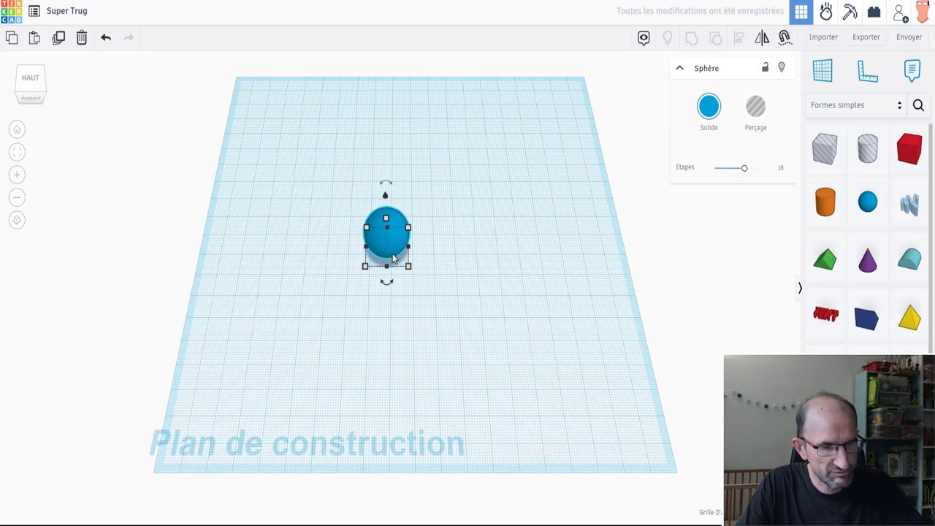
- Scale the sphere up uniformly to about 38 mm in width and depth
mouse_move(409, 268)
left_click_drag(410, 269, 431, 286)
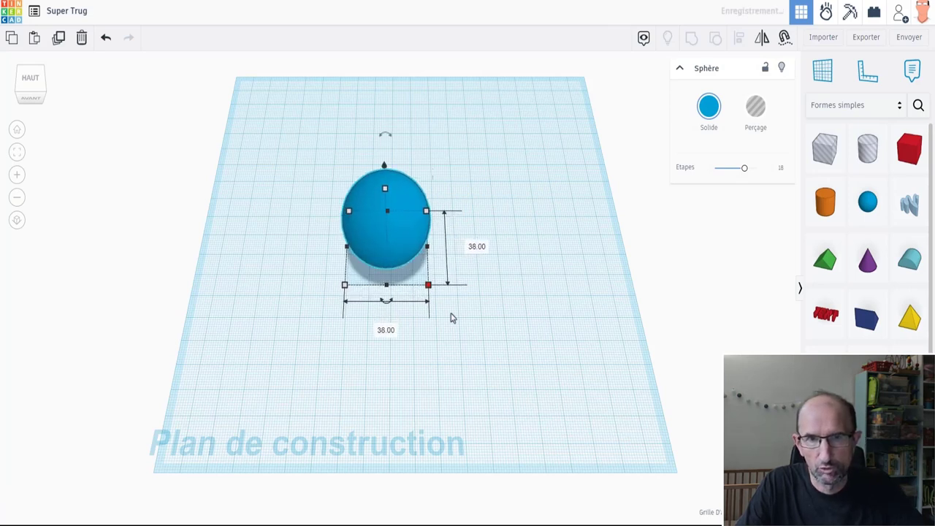
- In an orthographic top view, duplicate the sphere and move the copy about 14 mm sideways and 12 mm back so both overlap
right_click_drag(448, 318, 482, 307)
middle_click_drag(504, 254, 496, 265)
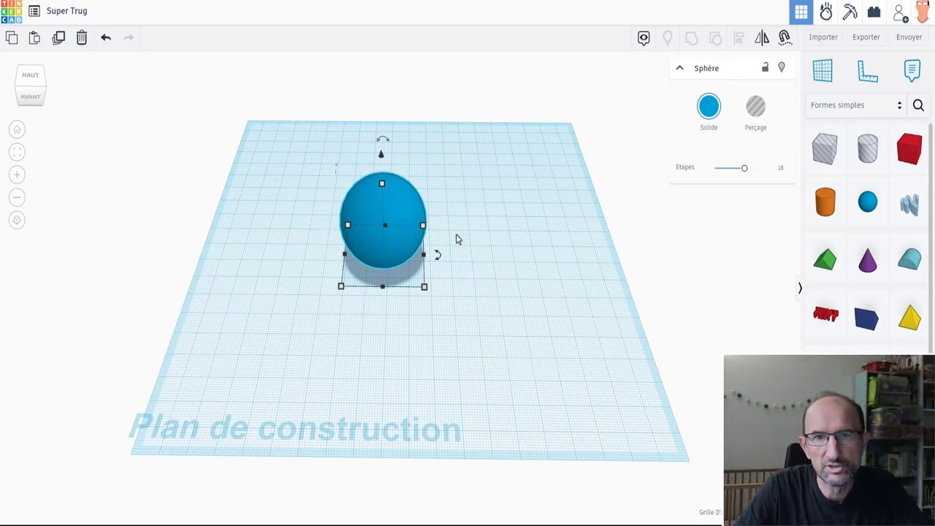
right_click_drag(431, 226, 466, 279)
scroll(466, 278, "up", 5)
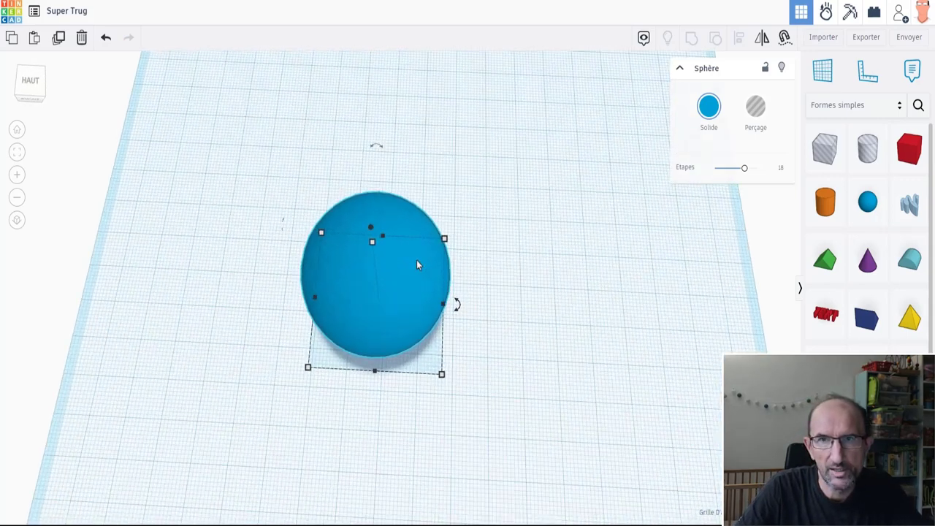
left_click(31, 82)
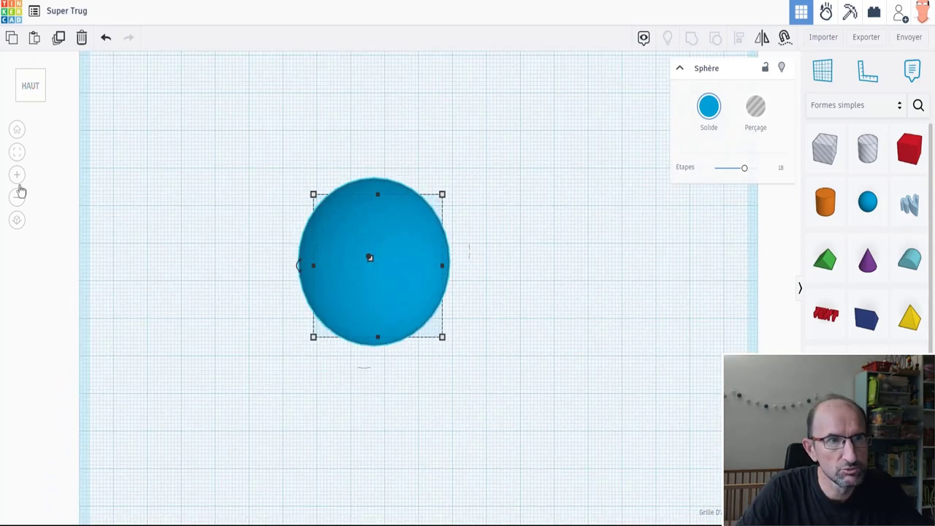
left_click(17, 221)
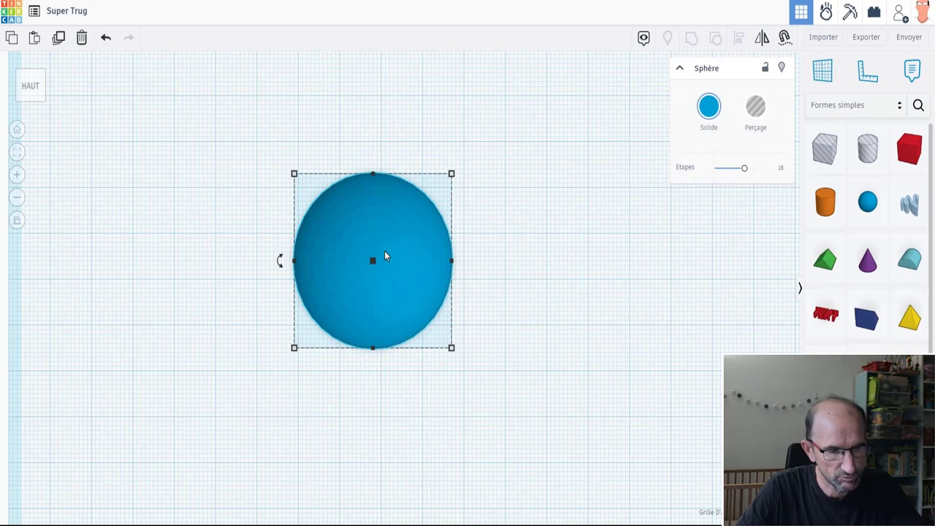
key("ctrl+d")
left_click_drag(375, 236, 433, 179)
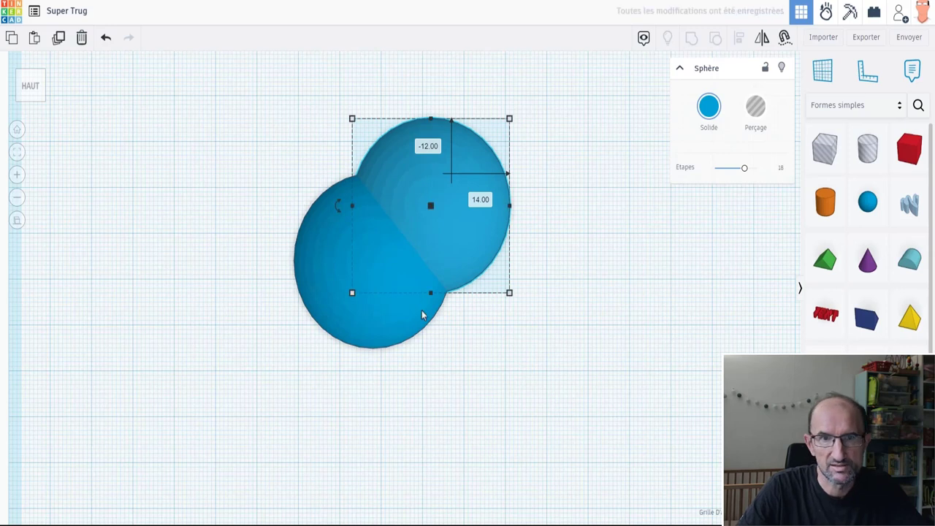
- Group the two overlapping spheres into a single shape
left_click(320, 271, "shift")
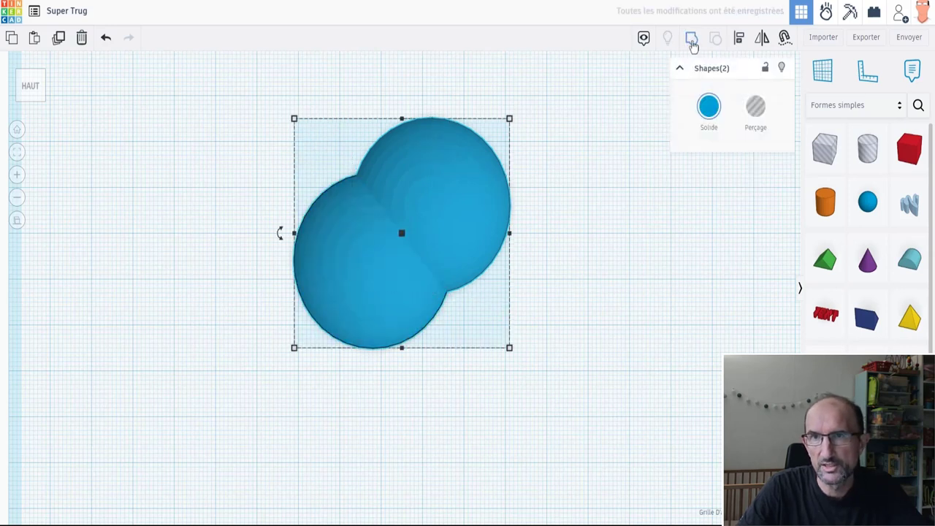
left_click(692, 41)
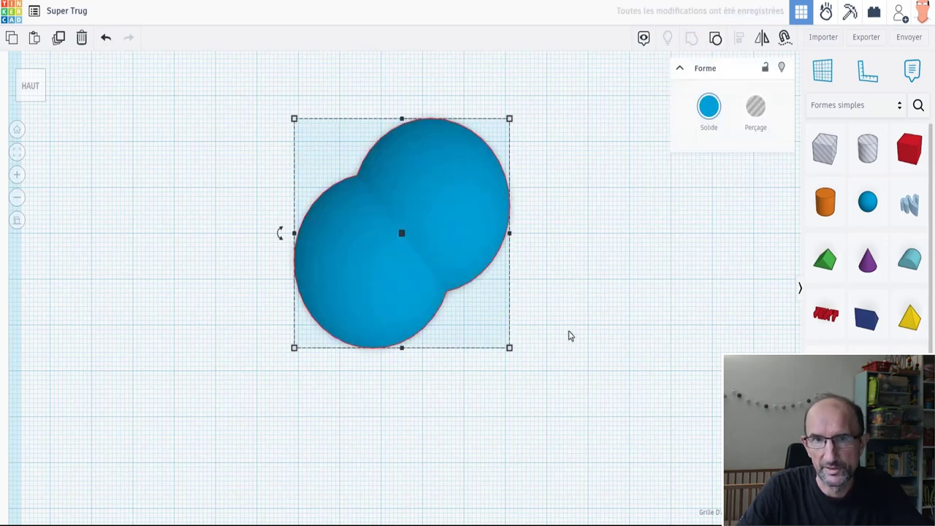
right_click_drag(567, 333, 605, 329)
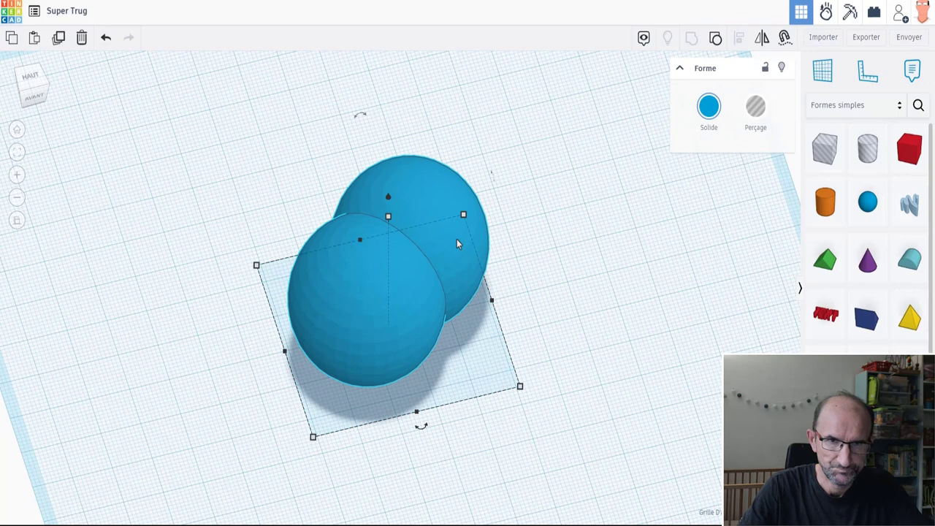
- Duplicate the grouped double sphere in the top view and rotate the copy by -42° about the vertical axis
left_click(503, 177)
left_click(439, 192)
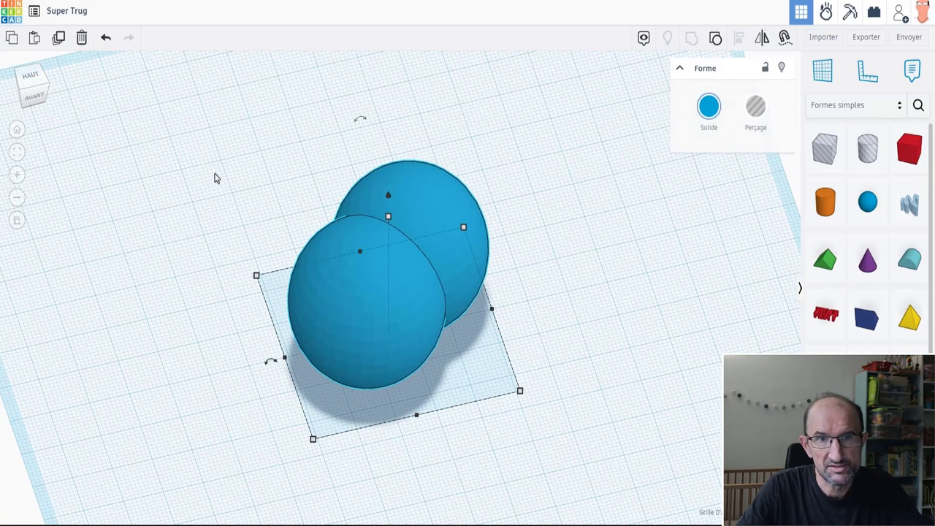
left_click(30, 76)
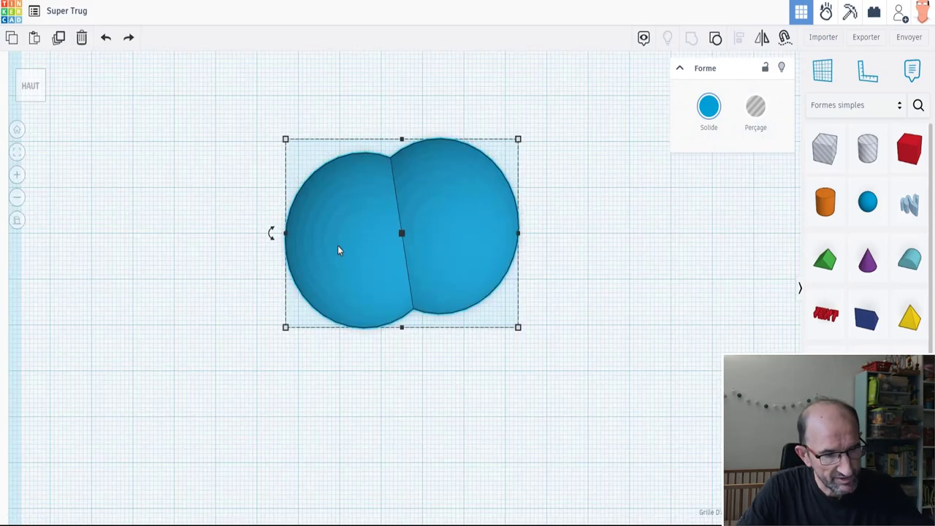
left_click(337, 250)
mouse_move(272, 234)
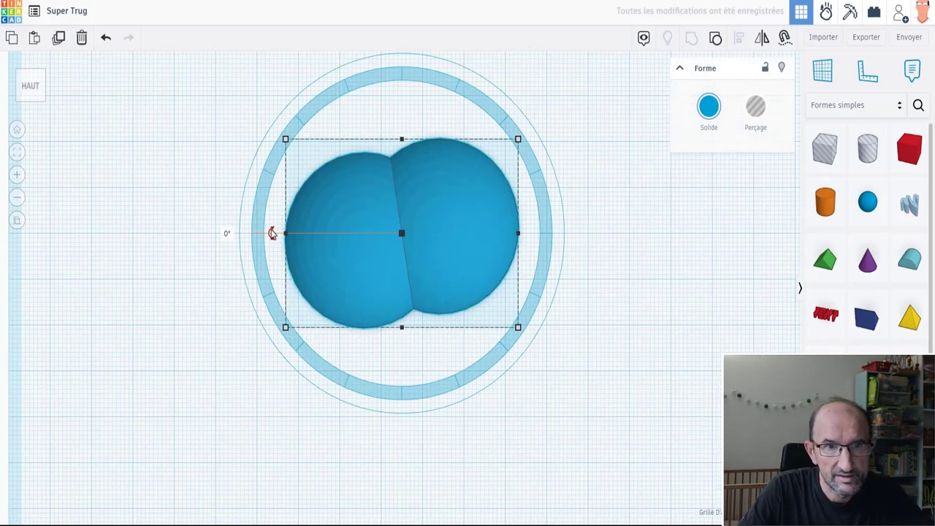
left_click_drag(272, 234, 270, 235)
left_click_drag(267, 203, 281, 116)
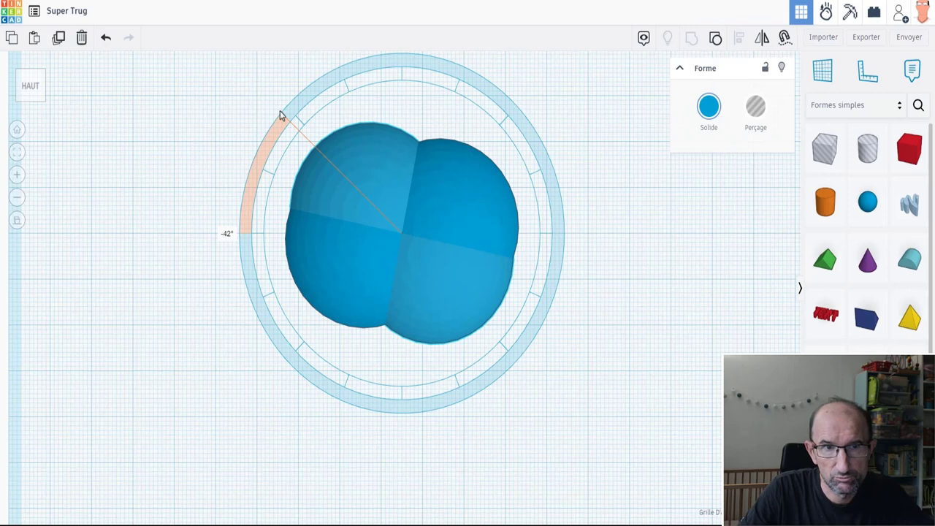
left_click_drag(281, 115, 282, 117)
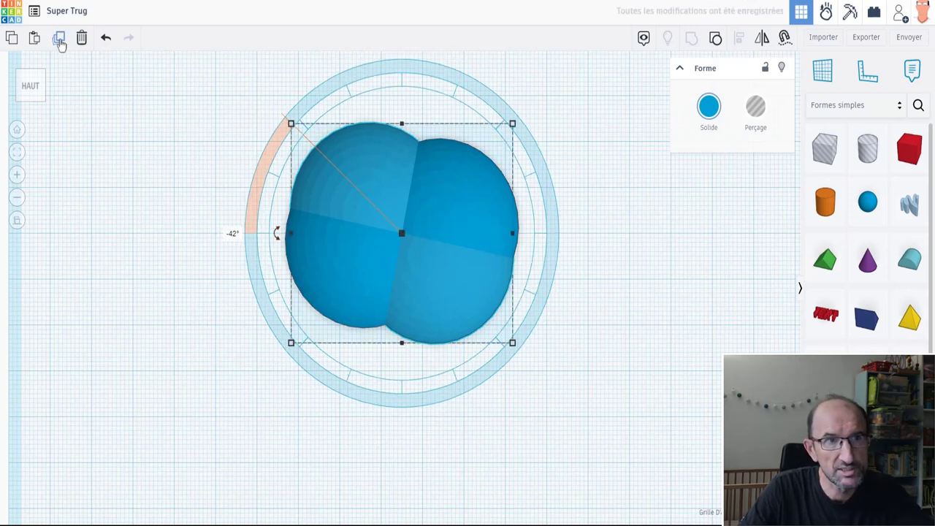
- Repeat the rotated duplication of the double sphere, and undo back to the single grouped shape
left_click(59, 38)
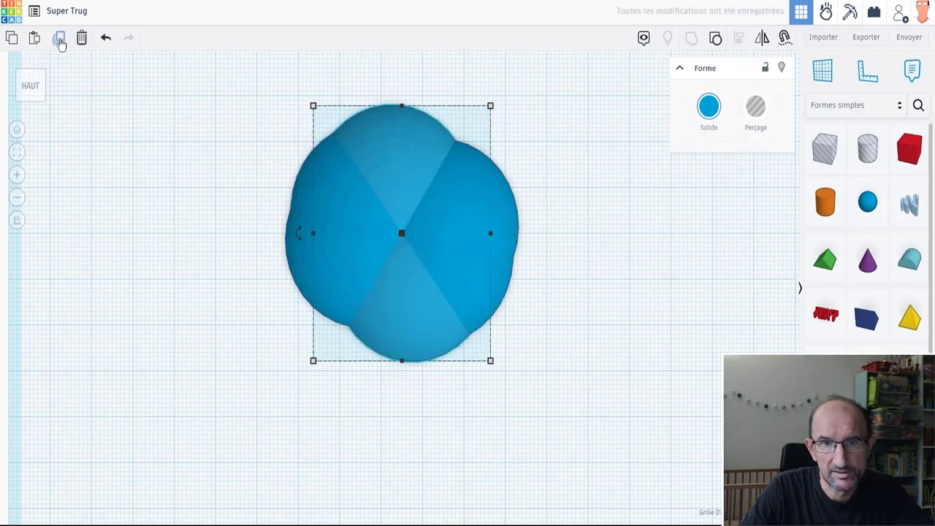
left_click(59, 39)
right_click_drag(377, 484, 429, 439)
key("ctrl+z")
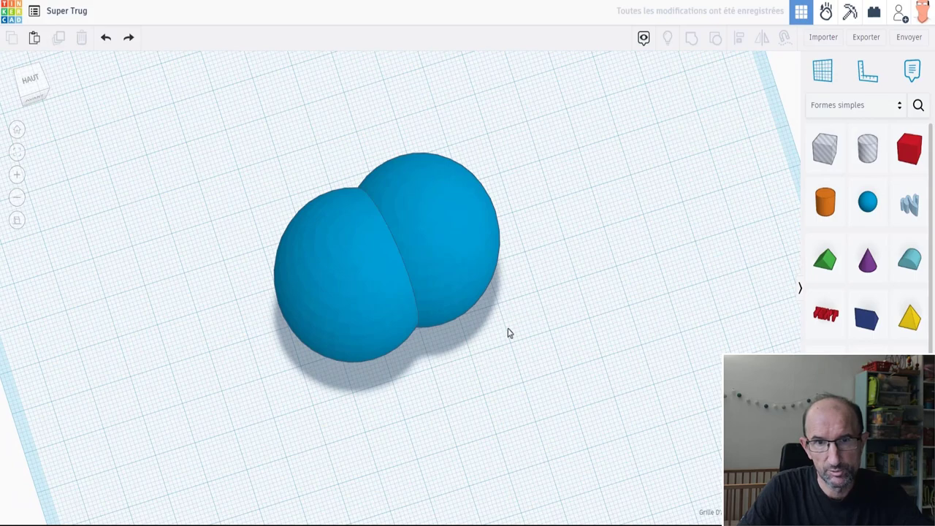
- Move the grouped shape aside to check for leftover copies beneath it, undoing each move
scroll(413, 257, "up", 4)
left_click(327, 246)
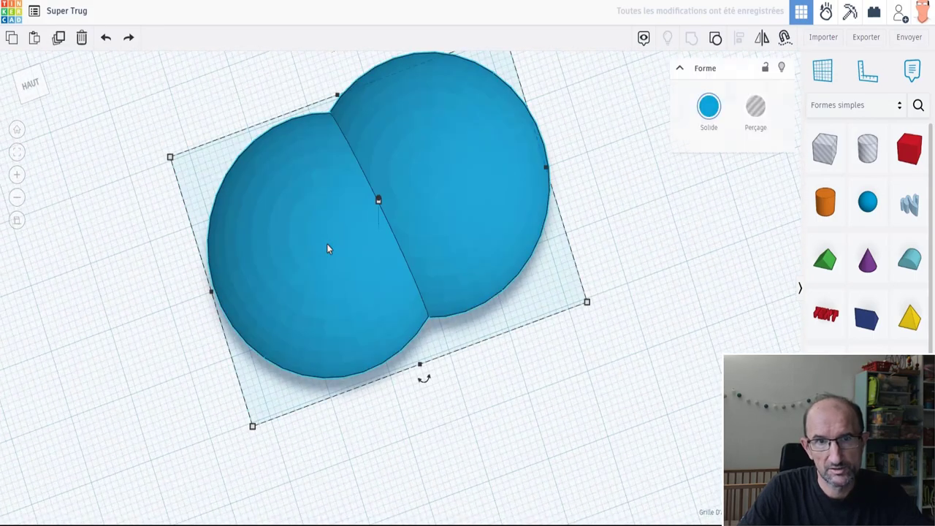
left_click_drag(350, 252, 621, 419, "alt")
key("ctrl+z")
left_click(322, 265)
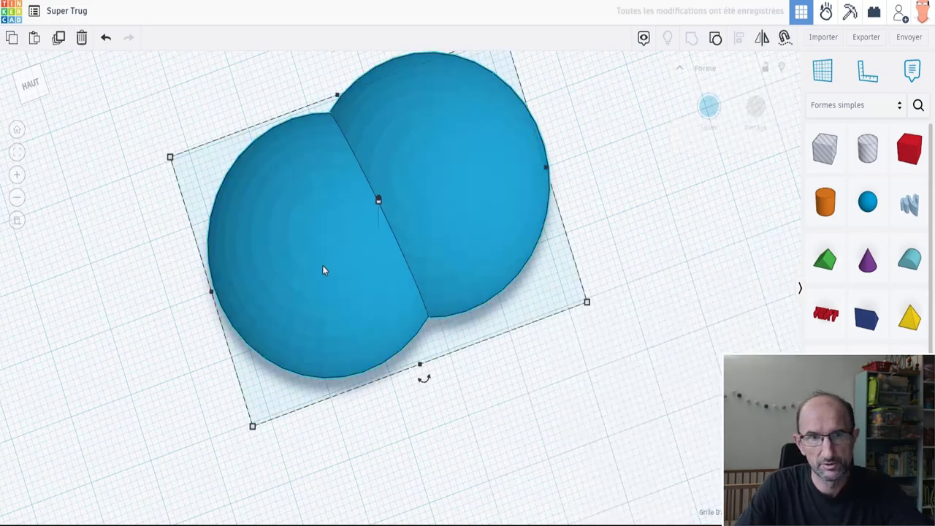
left_click_drag(319, 230, 482, 382)
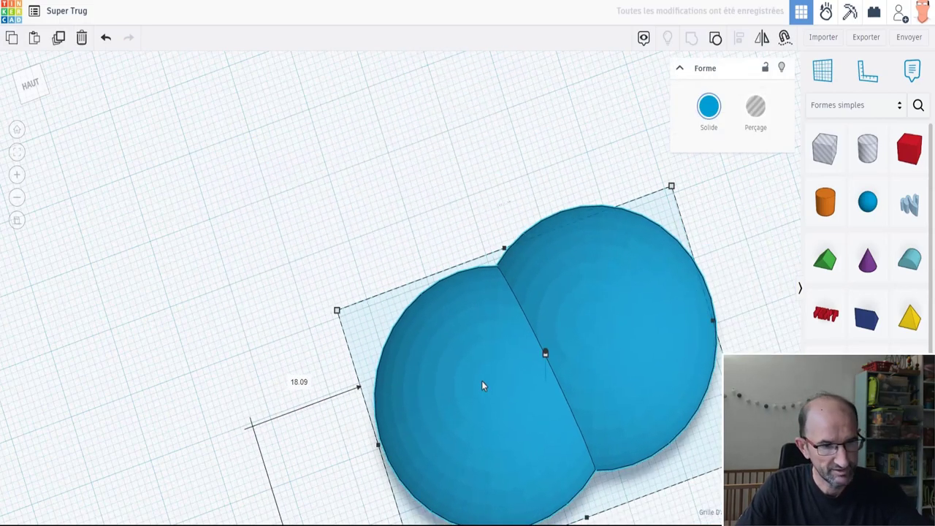
key("ctrl+z")
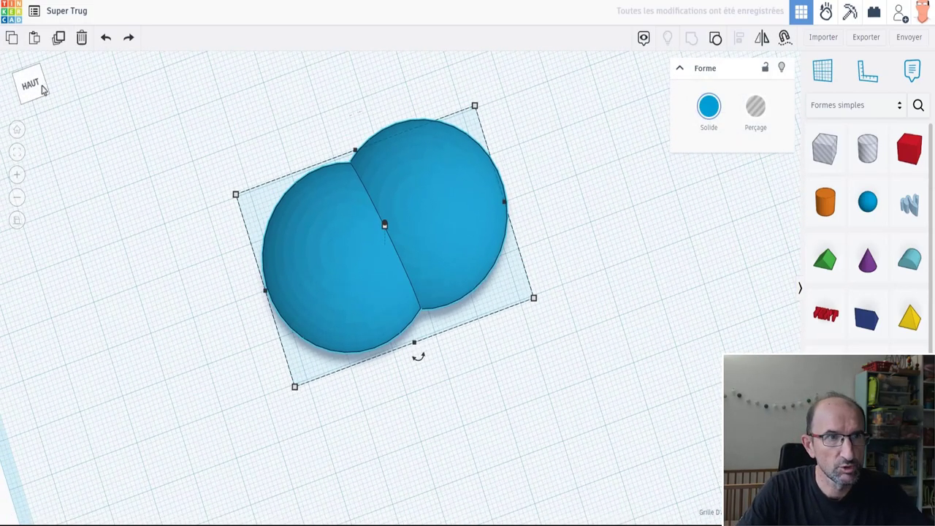
- From the top view, duplicate the double sphere in place and rotate the copy by -30° about the vertical axis
left_click(35, 86)
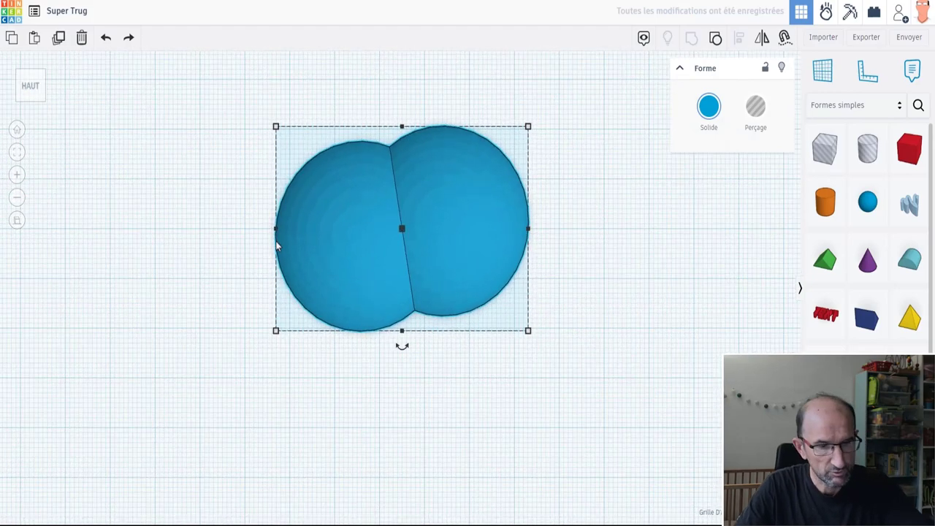
left_click(277, 246)
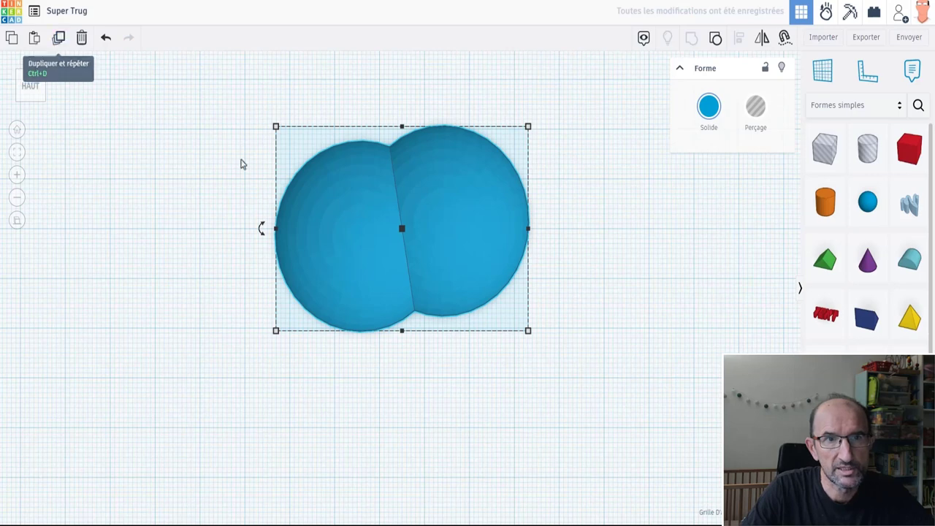
left_click_drag(261, 228, 207, 108)
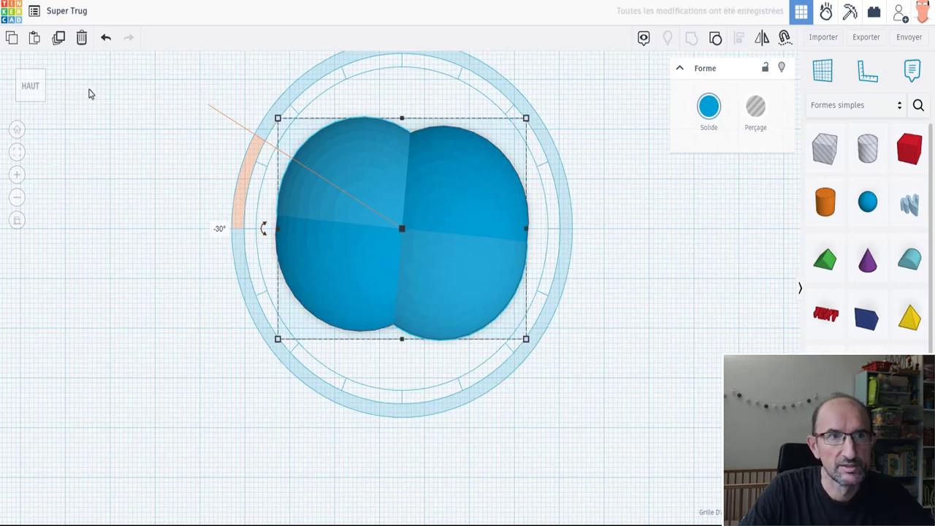
- Repeat the -30° rotated duplication three more times to complete the ring of lobes
left_click(59, 38)
left_click(59, 39)
left_click(60, 40)
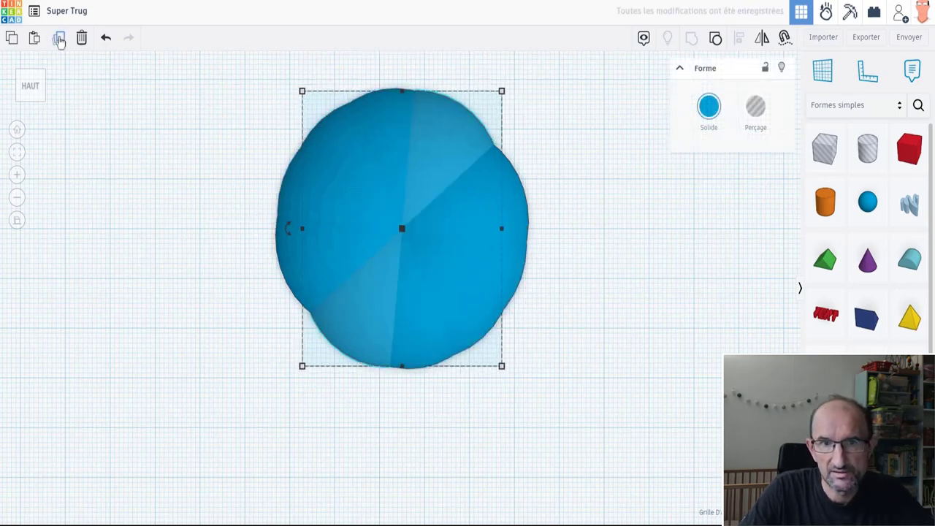
- Select all five overlapping double-sphere shapes and group them into one body
right_click_drag(441, 448, 402, 302)
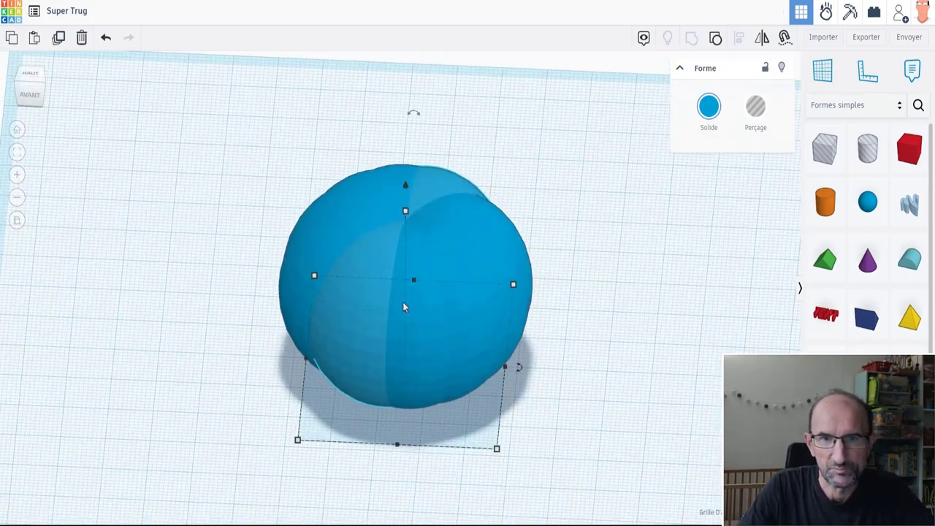
left_click_drag(236, 105, 573, 461)
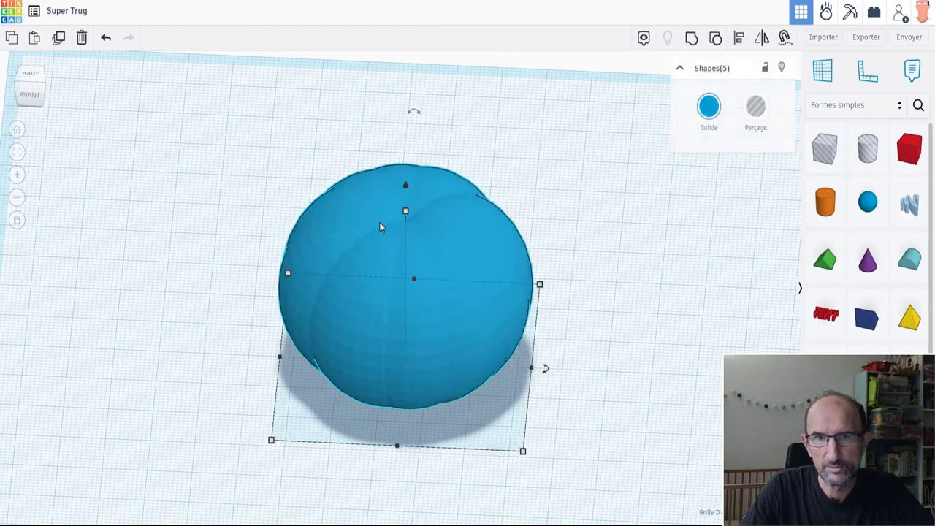
left_click(692, 41)
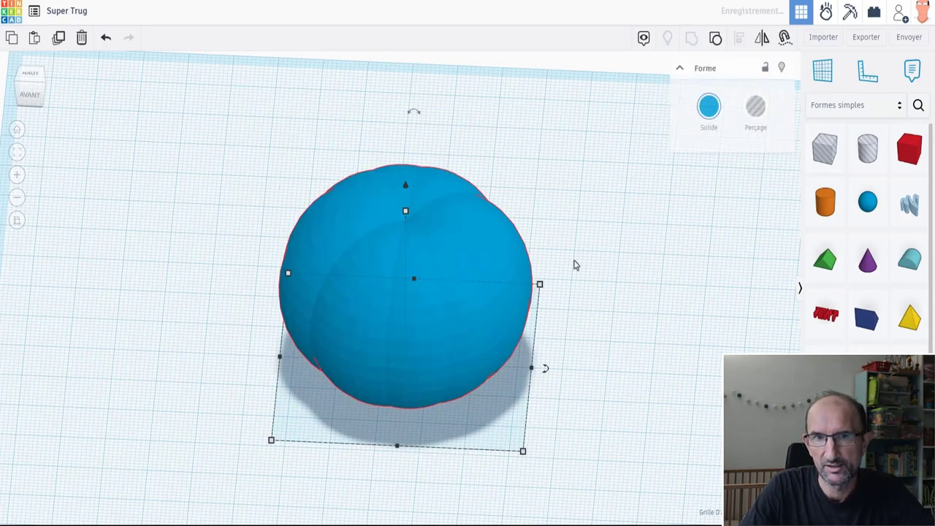
- Examine the grouped body from below, above and the front
right_click_drag(576, 263, 442, 436)
scroll(445, 439, "up", 2)
scroll(420, 300, "up", 2)
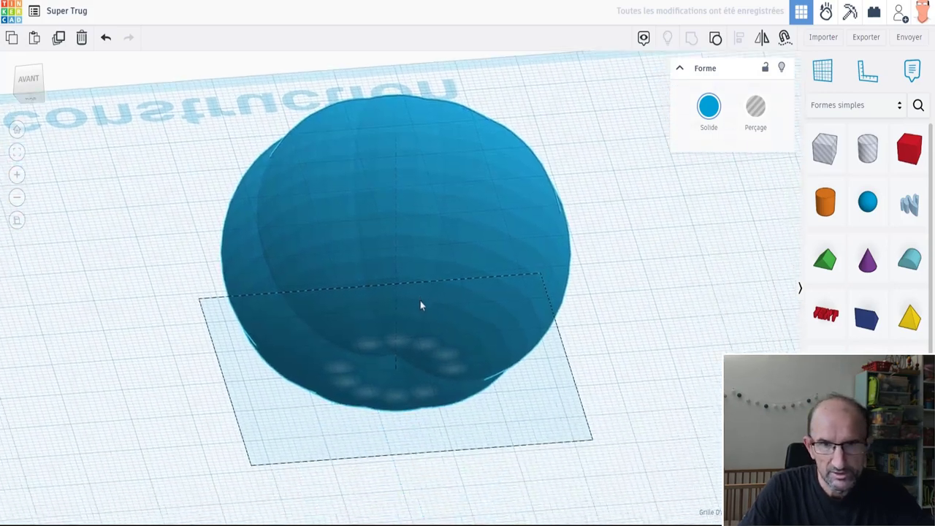
right_click_drag(442, 332, 406, 284)
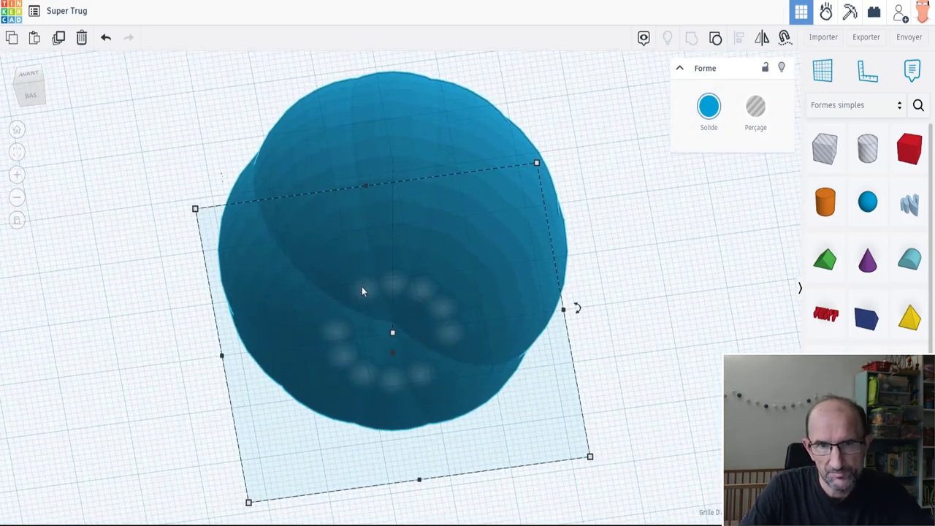
right_click_drag(369, 388, 431, 259)
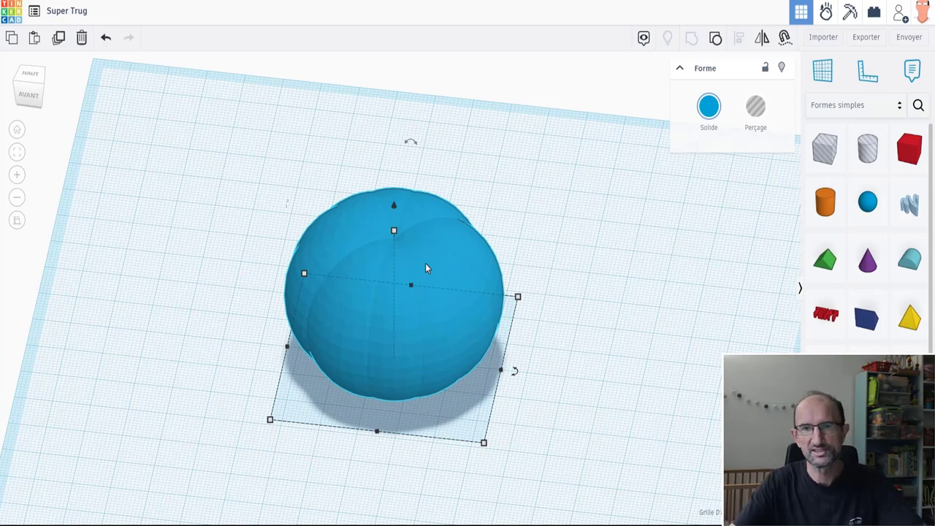
right_click_drag(426, 320, 451, 285)
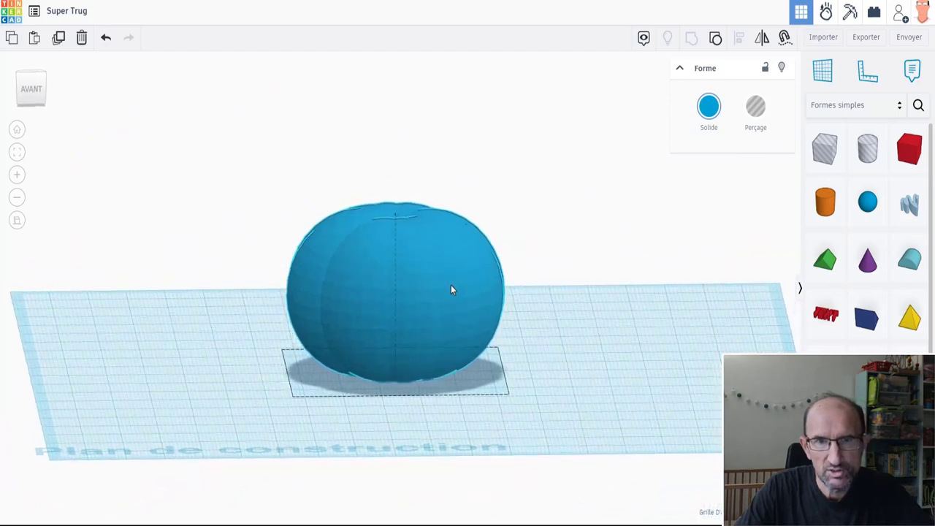
- From the front view, duplicate the grouped body and raise the copy just clear above the original
left_click(31, 89)
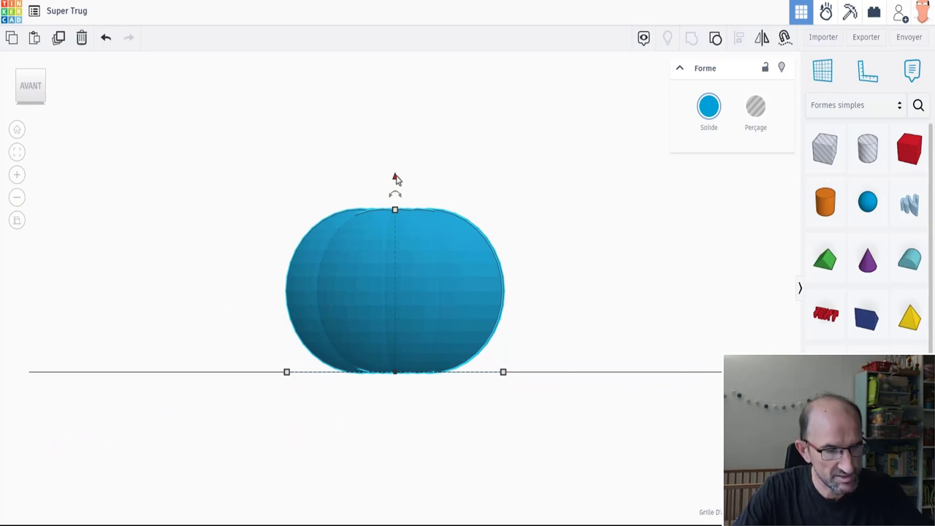
key("ctrl+d")
left_click_drag(394, 181, 388, 5)
middle_click_drag(562, 182, 571, 261)
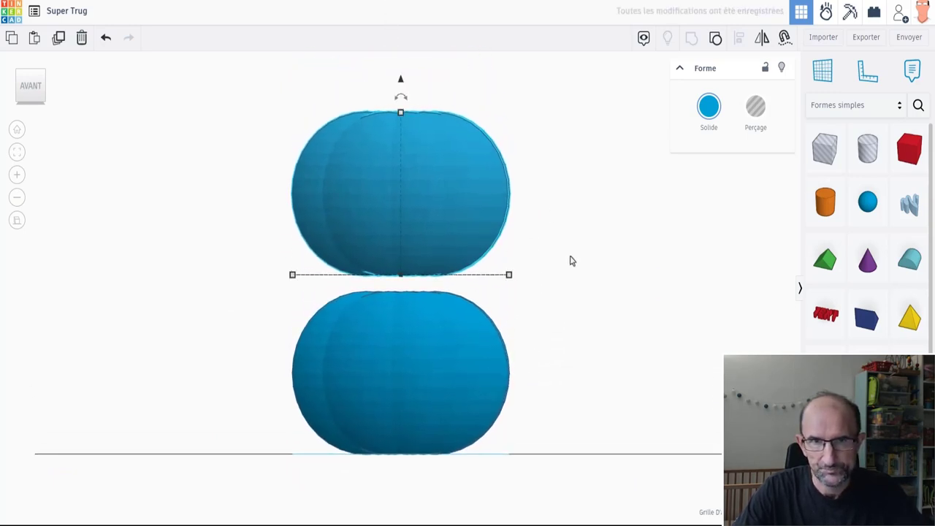
- Add a cylinder, raise it above the upper body and centre it over that body from the top view
right_click_drag(536, 238, 512, 263)
scroll(537, 314, "down", 3)
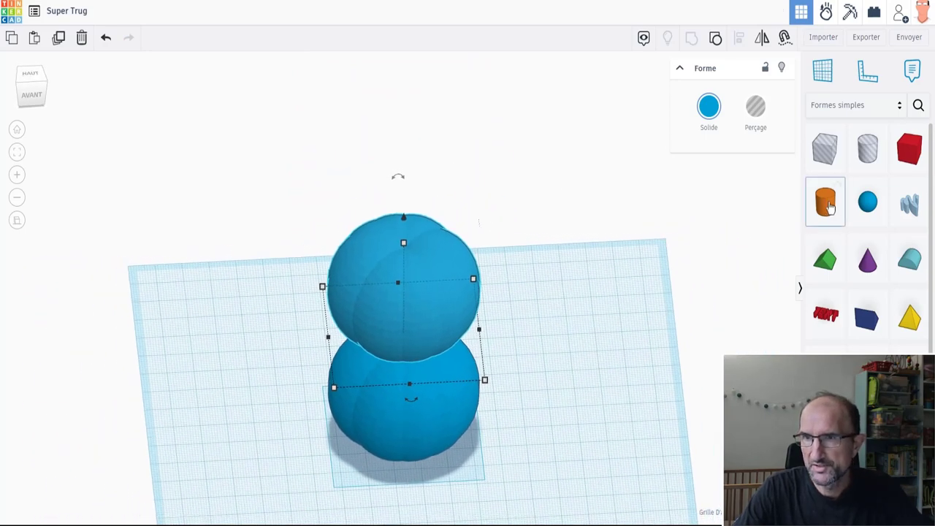
left_click_drag(830, 208, 407, 393)
left_click_drag(393, 338, 399, 124)
right_click_drag(399, 125, 366, 234)
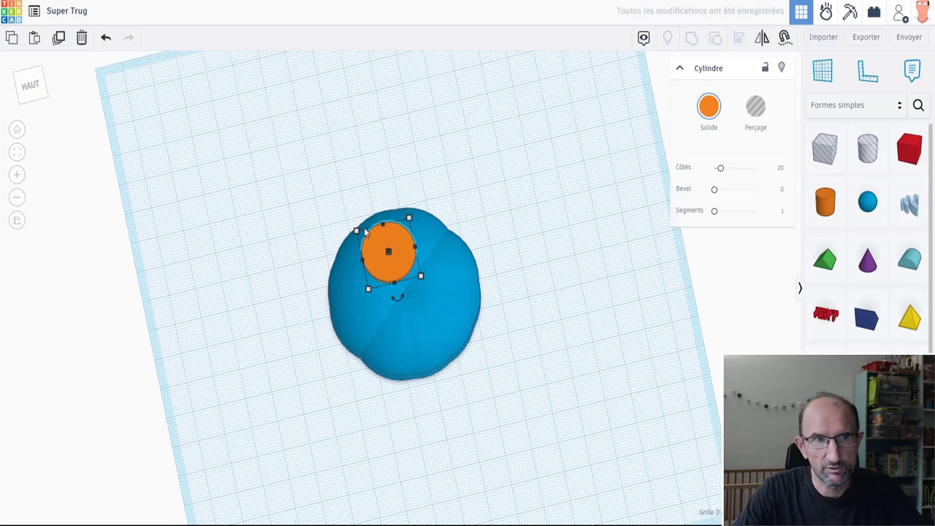
left_click(30, 84)
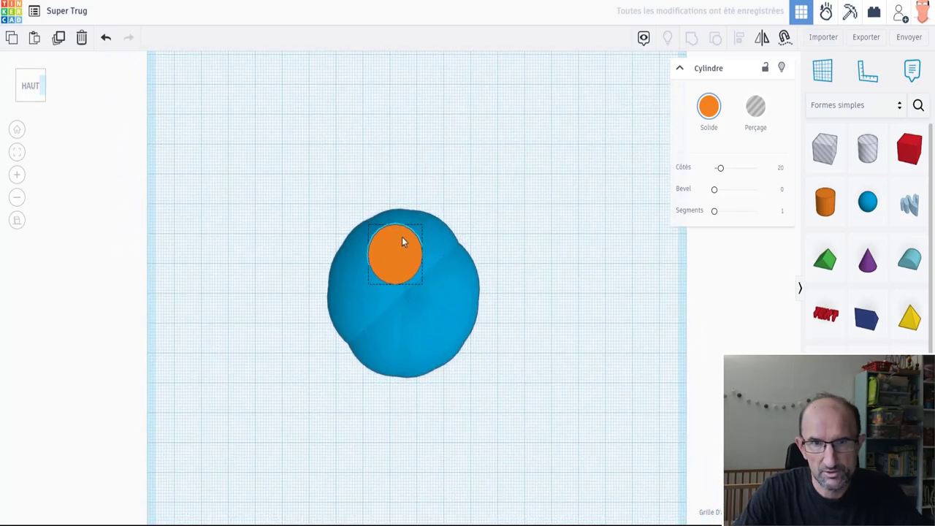
left_click_drag(402, 237, 419, 285)
- Stretch the cylinder to 37 mm tall and scale it down proportionally to a 10 × 10 mm base
right_click_drag(418, 285, 436, 188)
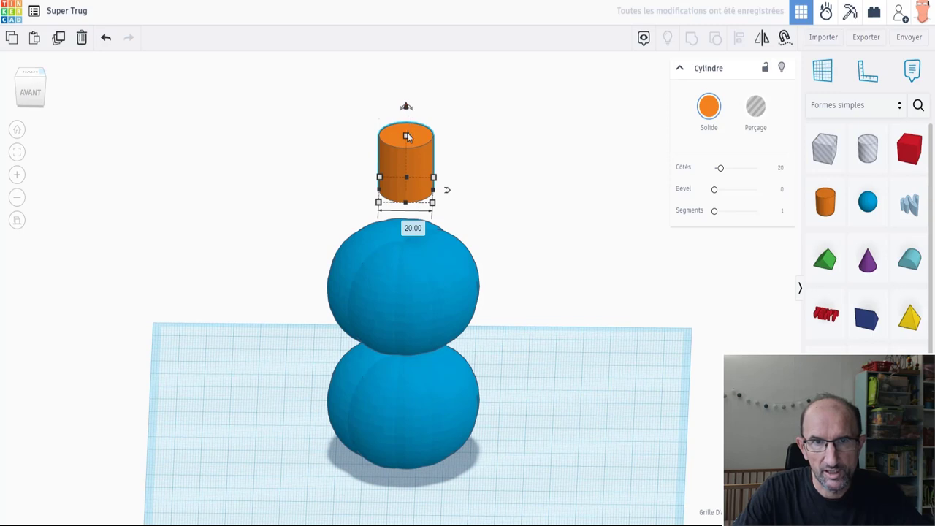
left_click_drag(407, 141, 407, 90)
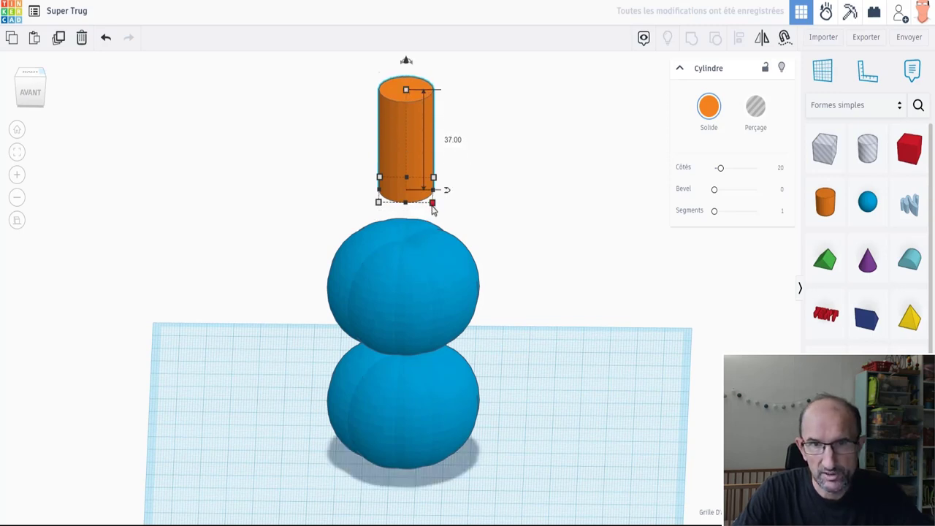
left_click_drag(432, 209, 419, 197, "shift")
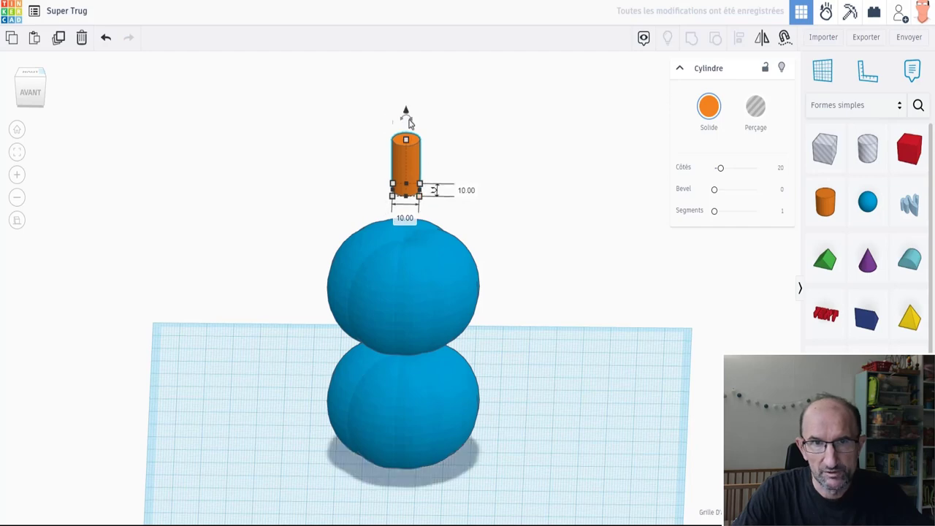
- Lower the cylinder into the top of the upper body as a stem and slightly reduce its base
left_click_drag(407, 111, 407, 171)
right_click_drag(537, 271, 448, 275)
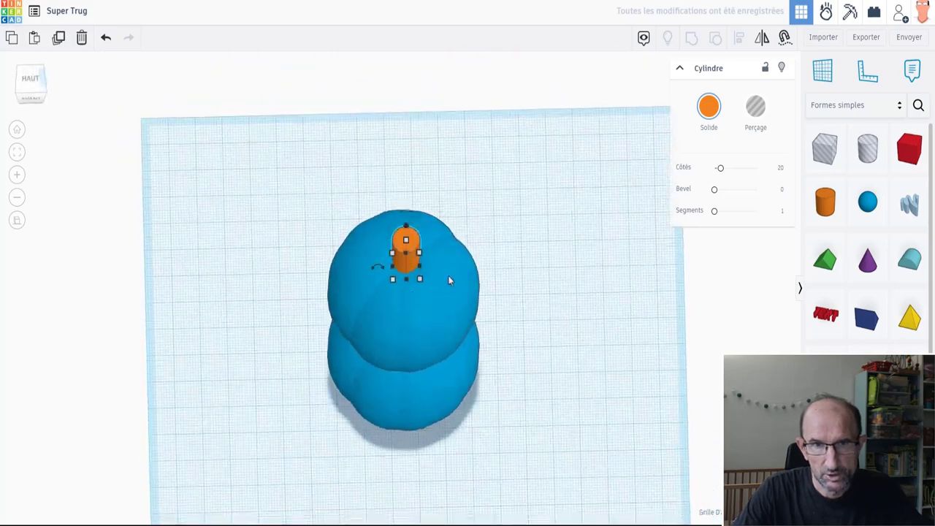
scroll(447, 276, "up", 5)
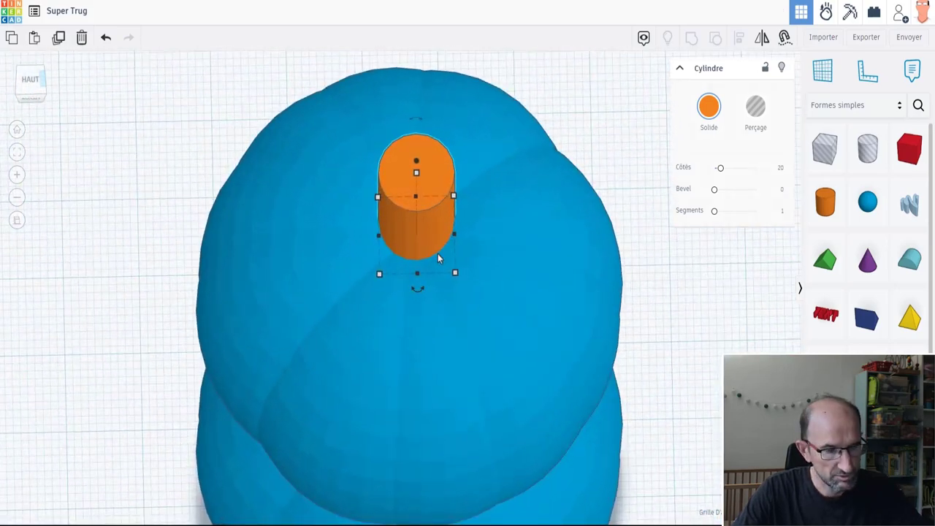
mouse_move(455, 274)
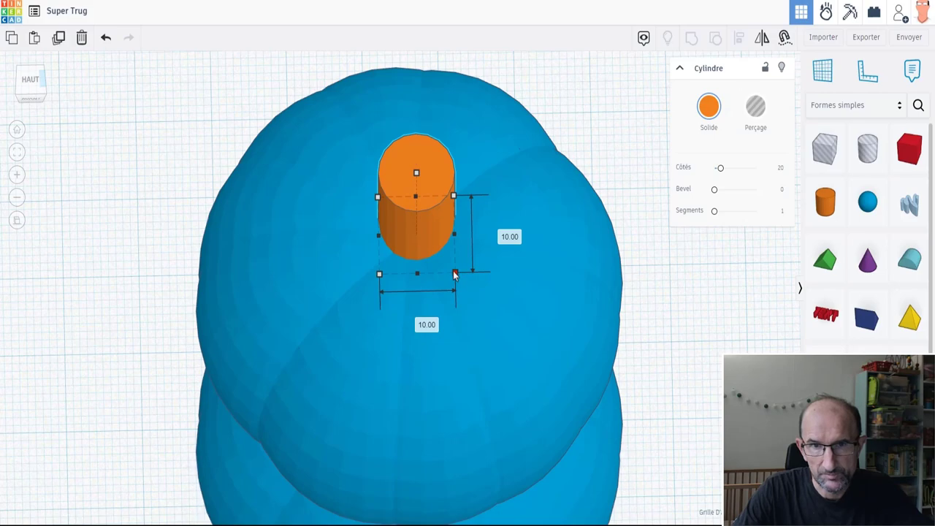
left_click_drag(454, 274, 447, 269)
- Group the cylinder stem with the upper body into one orange pumpkin
right_click_drag(453, 281, 454, 193)
scroll(458, 201, "down", 3)
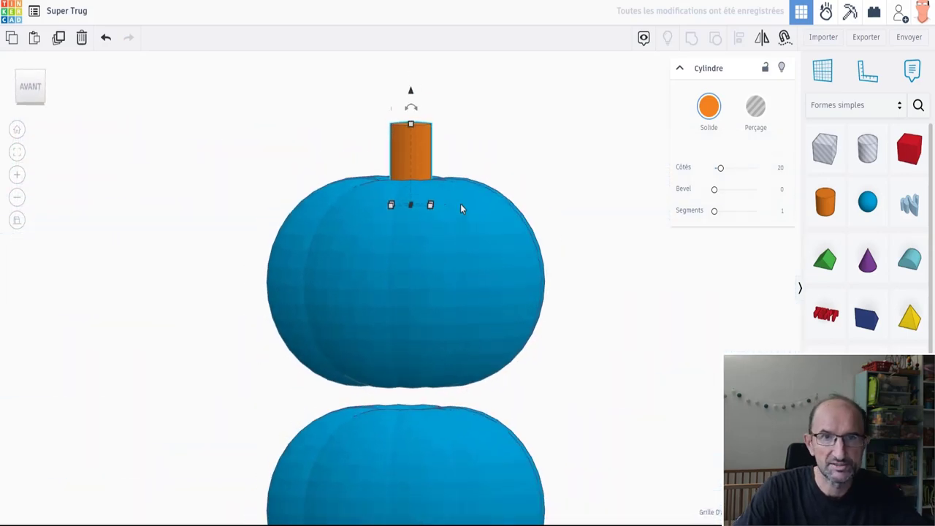
left_click(453, 214, "shift")
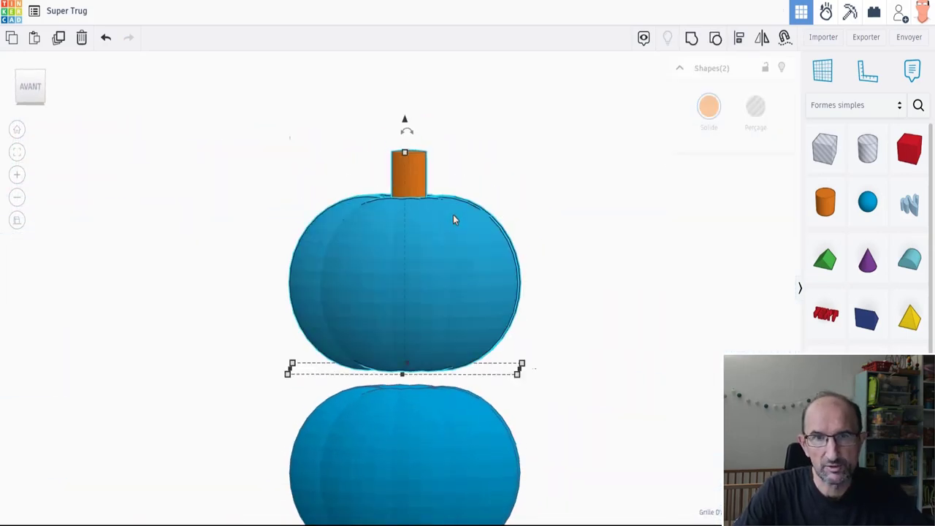
left_click(692, 41)
scroll(520, 198, "down", 1)
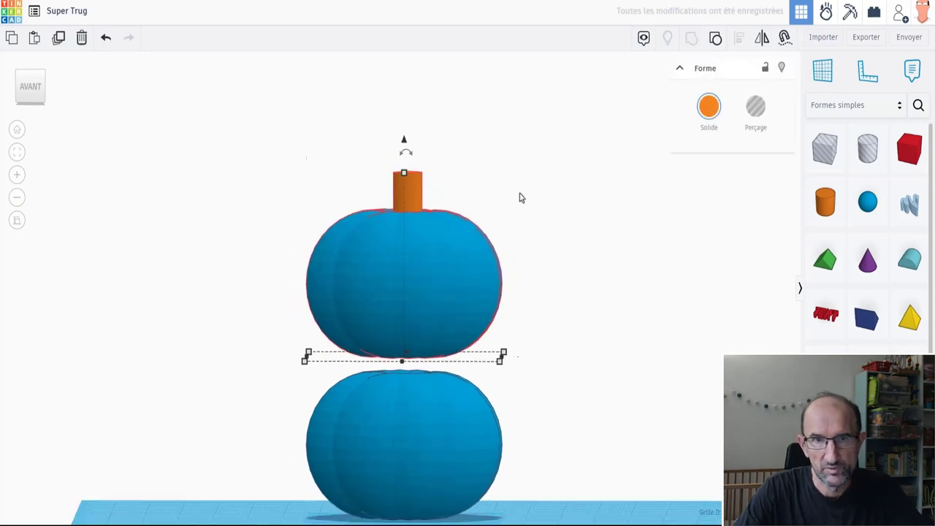
left_click(565, 290)
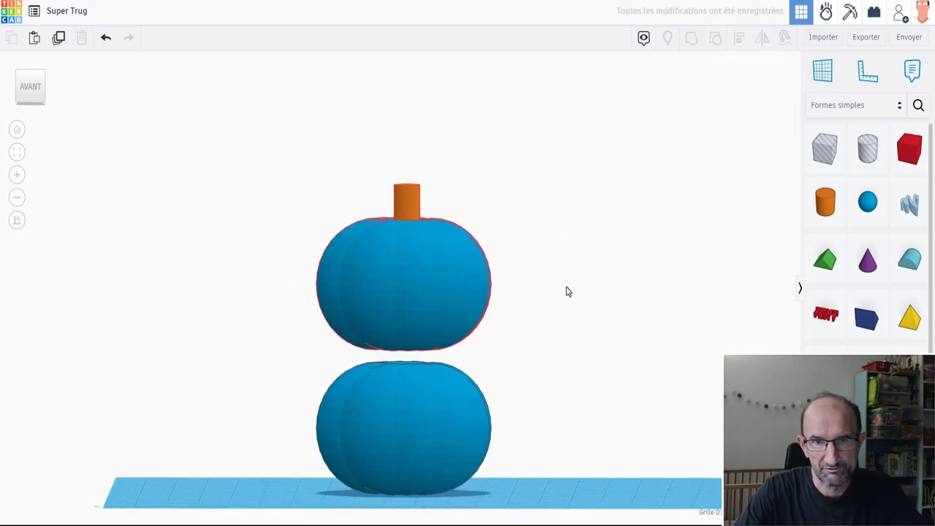
- From the front view, make the lower blue body a transparent solid
left_click(33, 100)
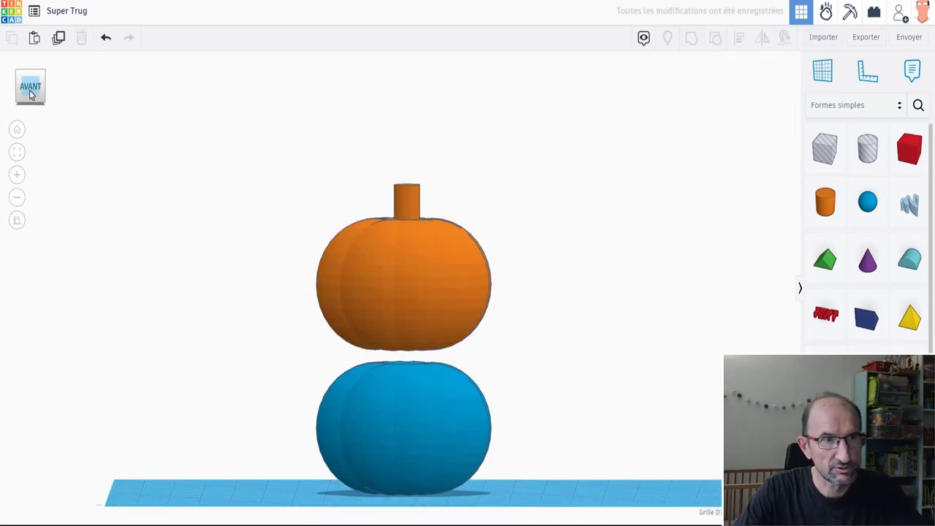
left_click(414, 191)
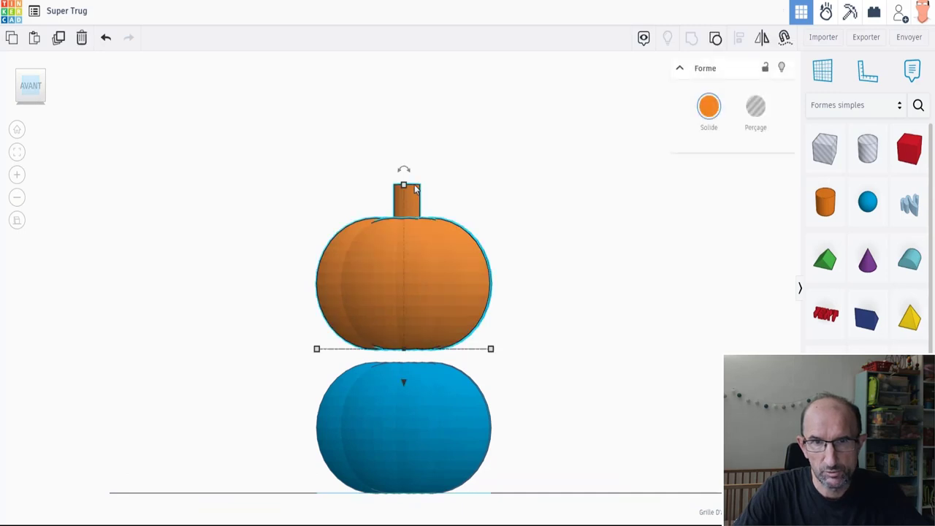
left_click(491, 227)
left_click(453, 254)
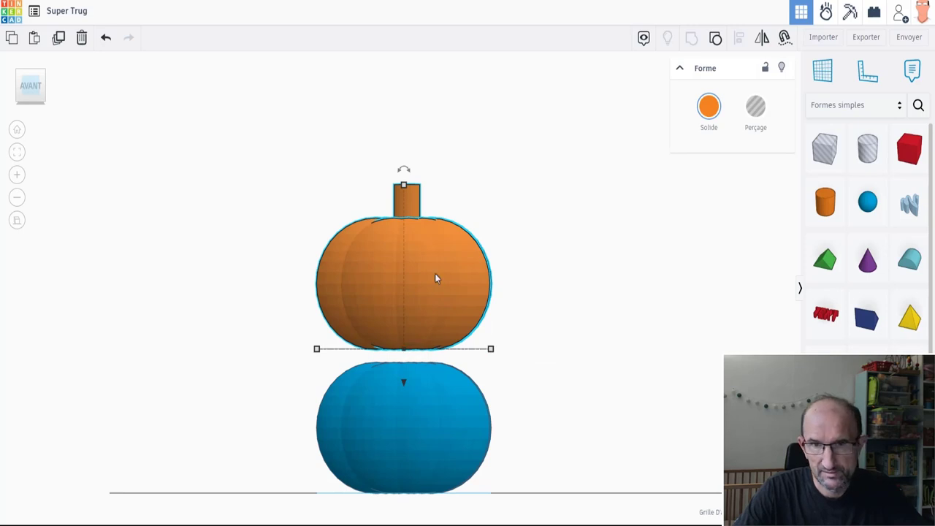
left_click(447, 416)
left_click(756, 114)
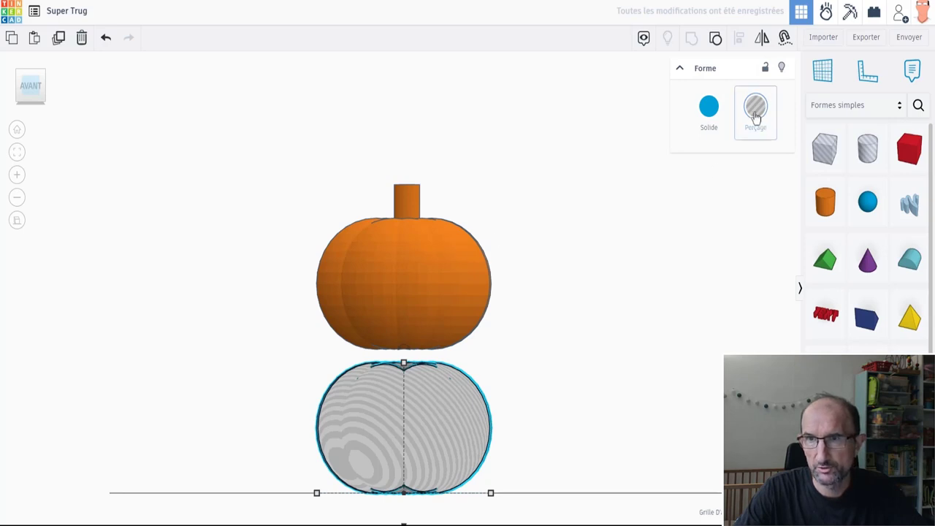
left_click(708, 105)
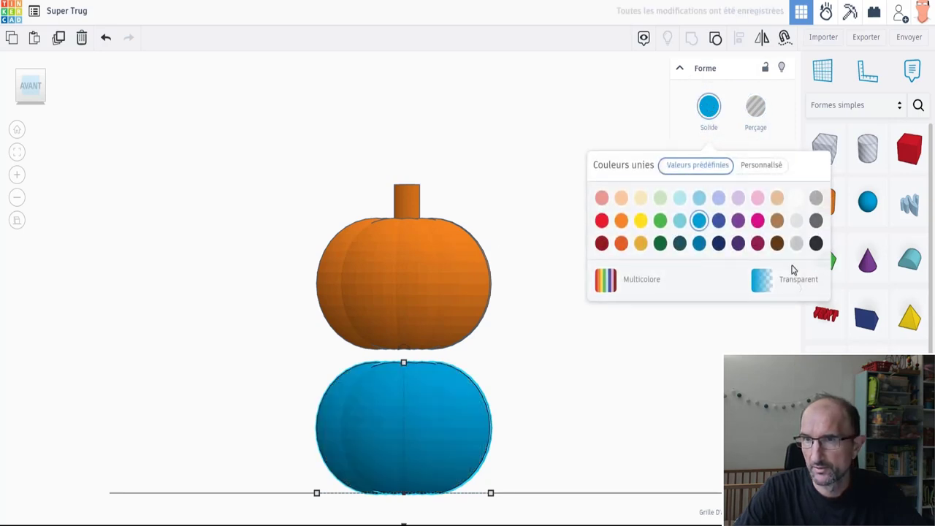
left_click(793, 281)
- Lower the orange pumpkin by 42 mm onto the workplane so that it coincides with the transparent body
left_click(436, 253)
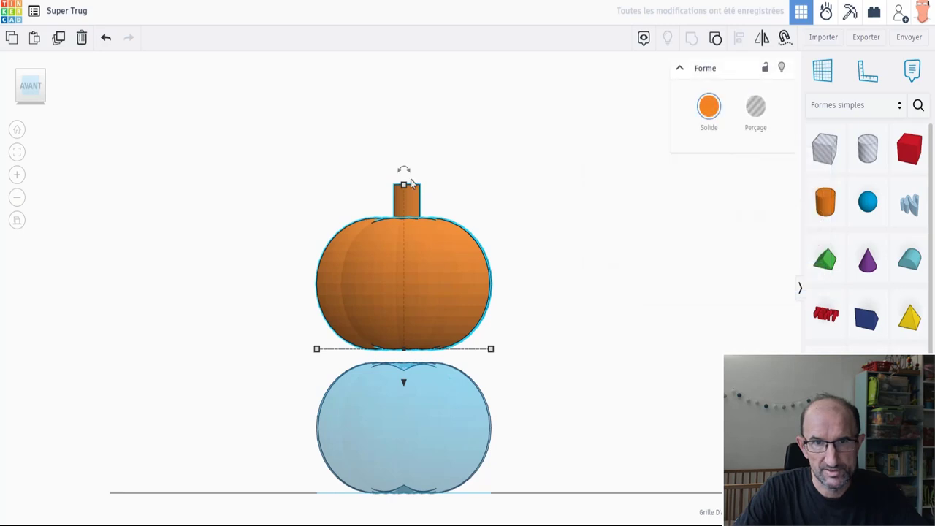
left_click_drag(404, 387, 404, 524)
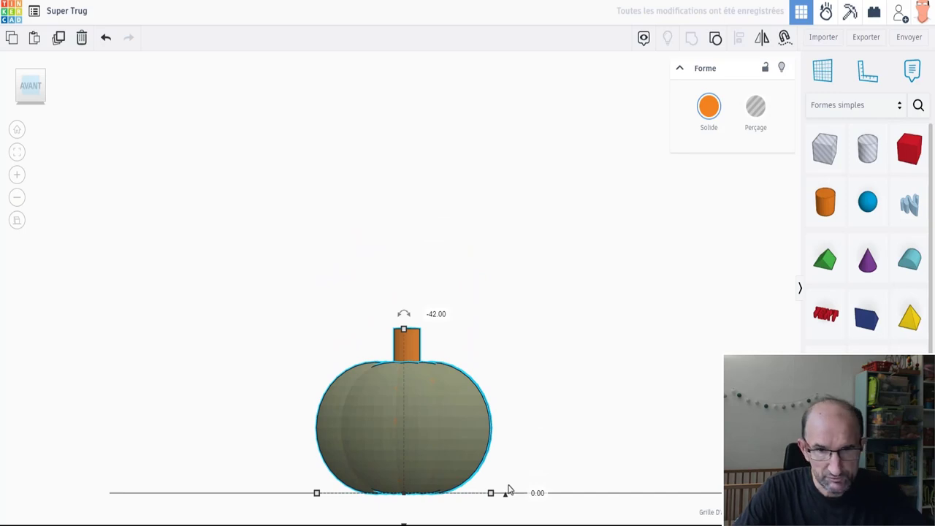
left_click_drag(490, 494, 483, 488)
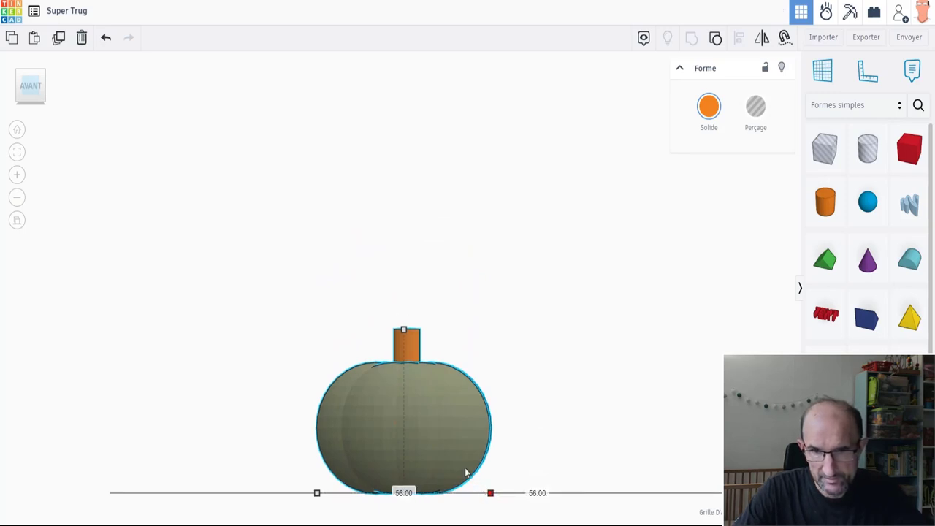
scroll(517, 370, "down", 2)
right_click_drag(518, 370, 532, 336)
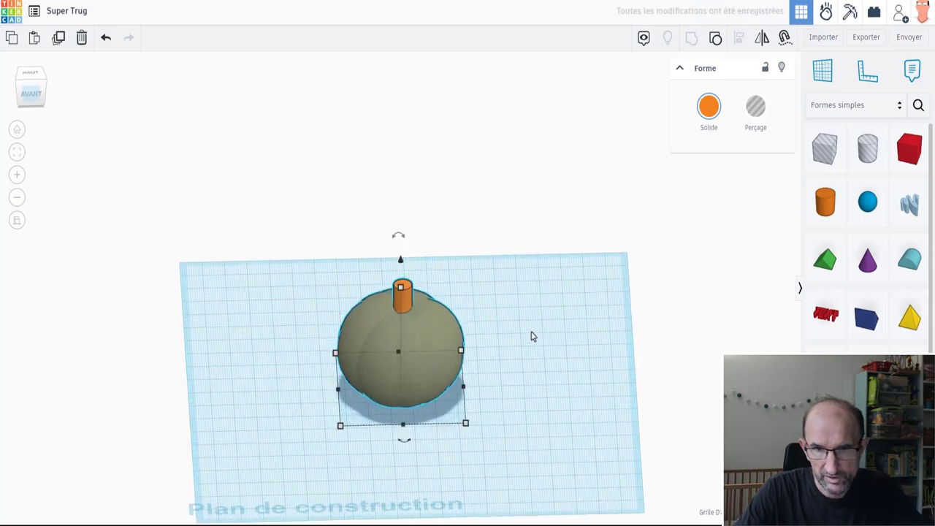